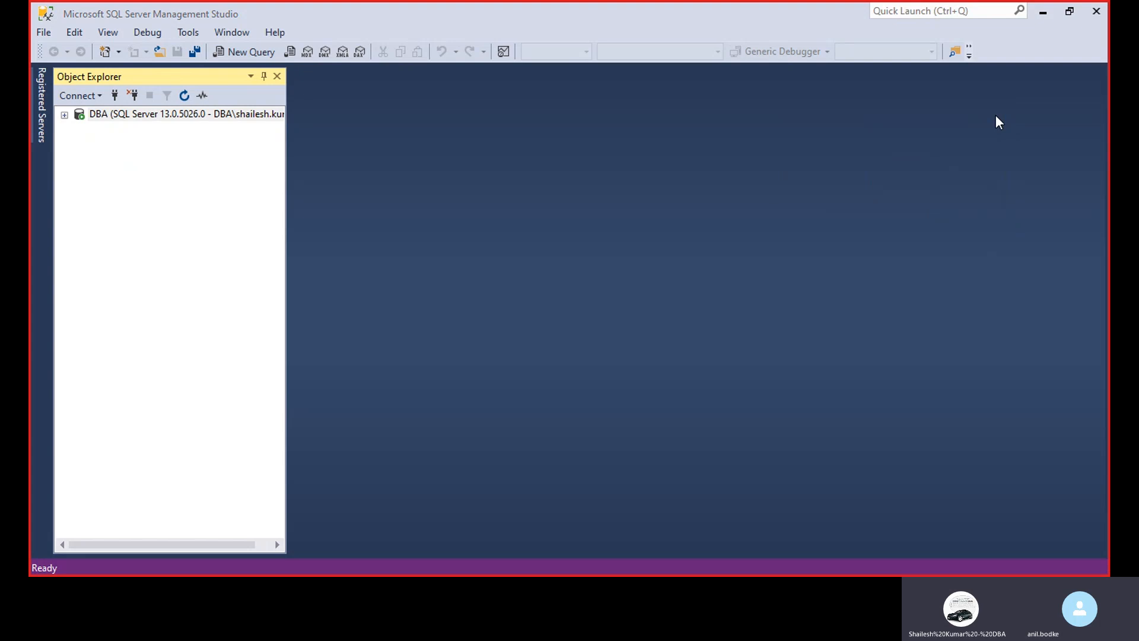
# Expand the server's database list and view the properties of the t_sql database
pyautogui.click(65, 115)
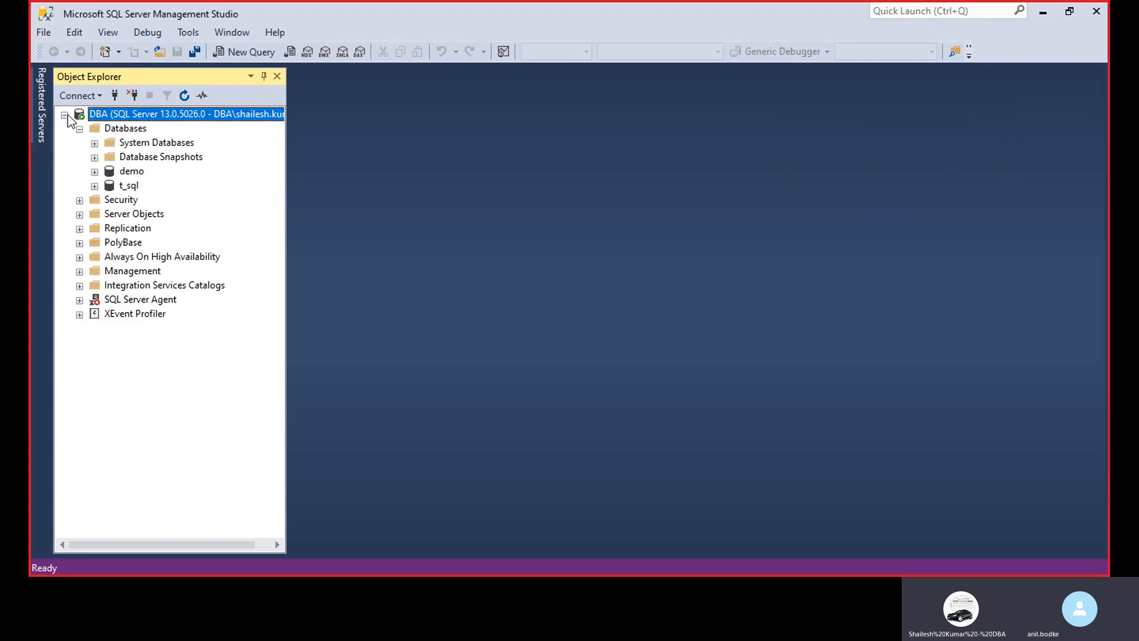
pyautogui.click(110, 186)
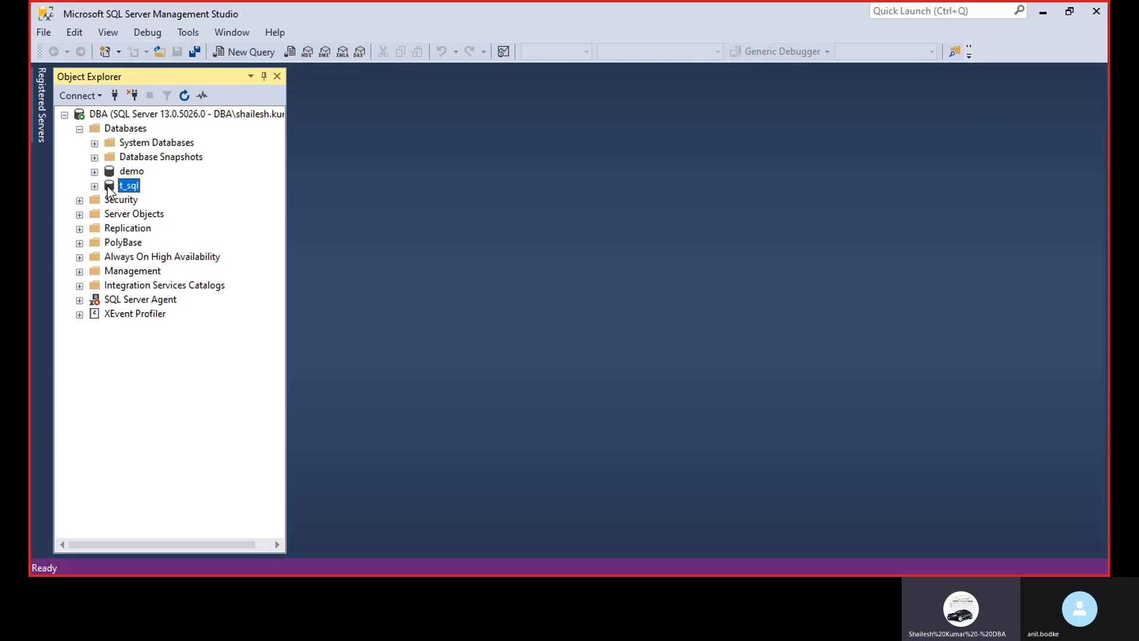
pyautogui.rightClick(108, 187)
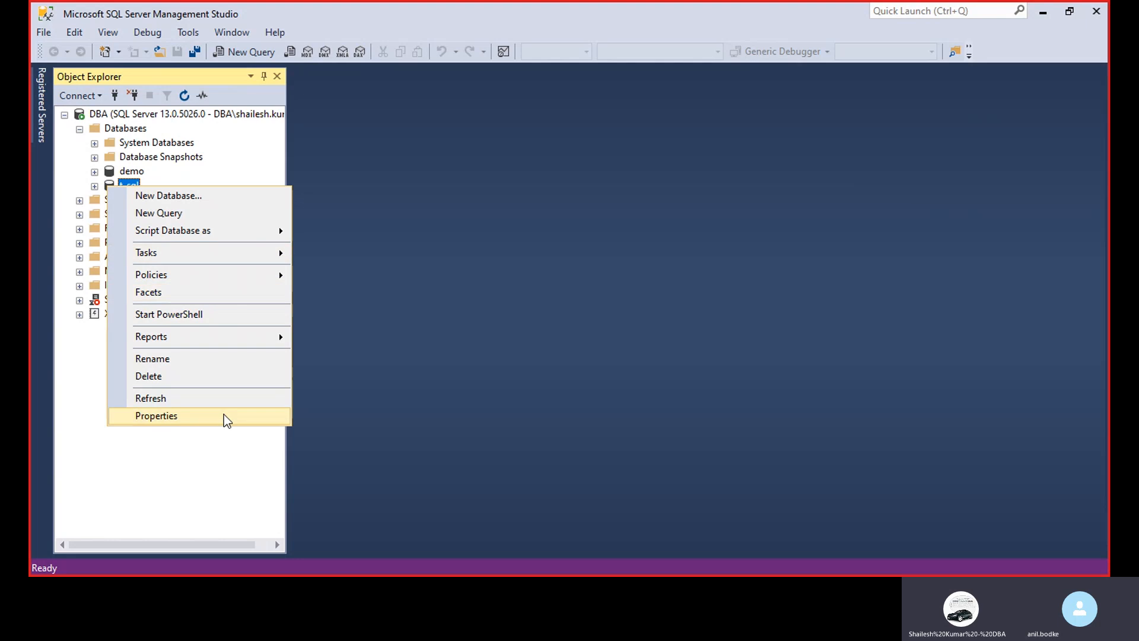
pyautogui.click(198, 417)
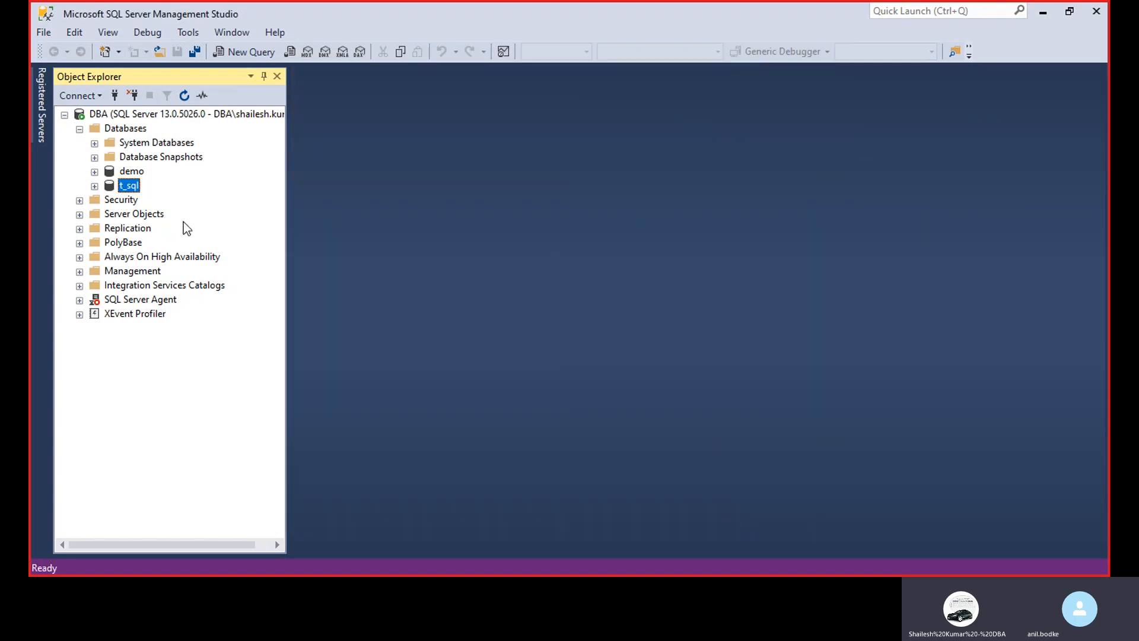
# View the backup options for the t_sql database
pyautogui.rightClick(109, 189)
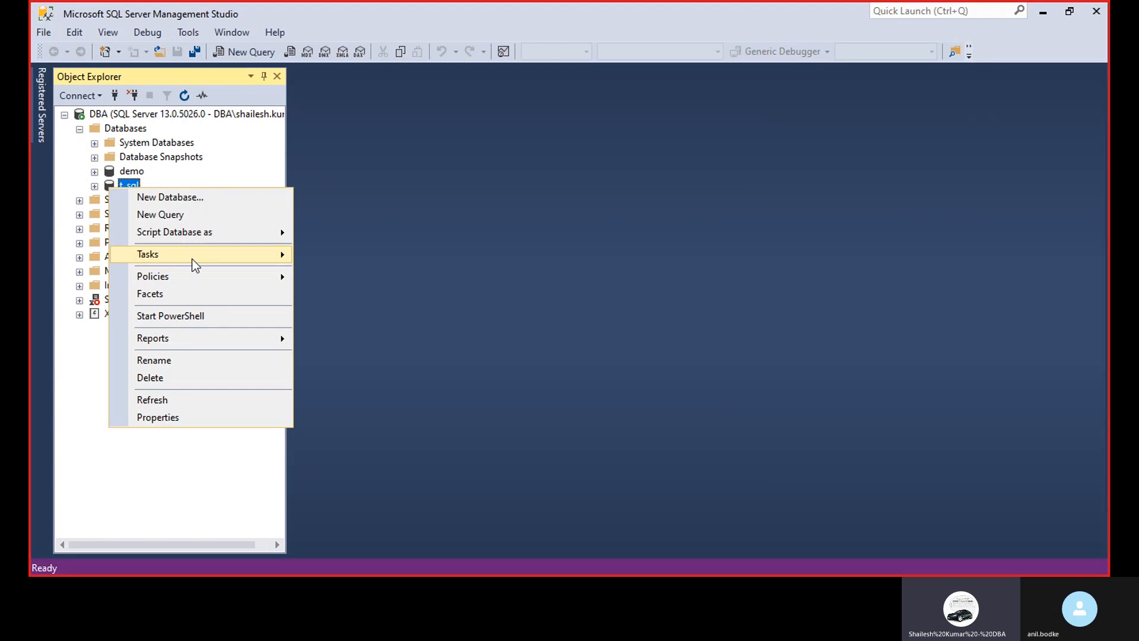
pyautogui.moveTo(223, 258)
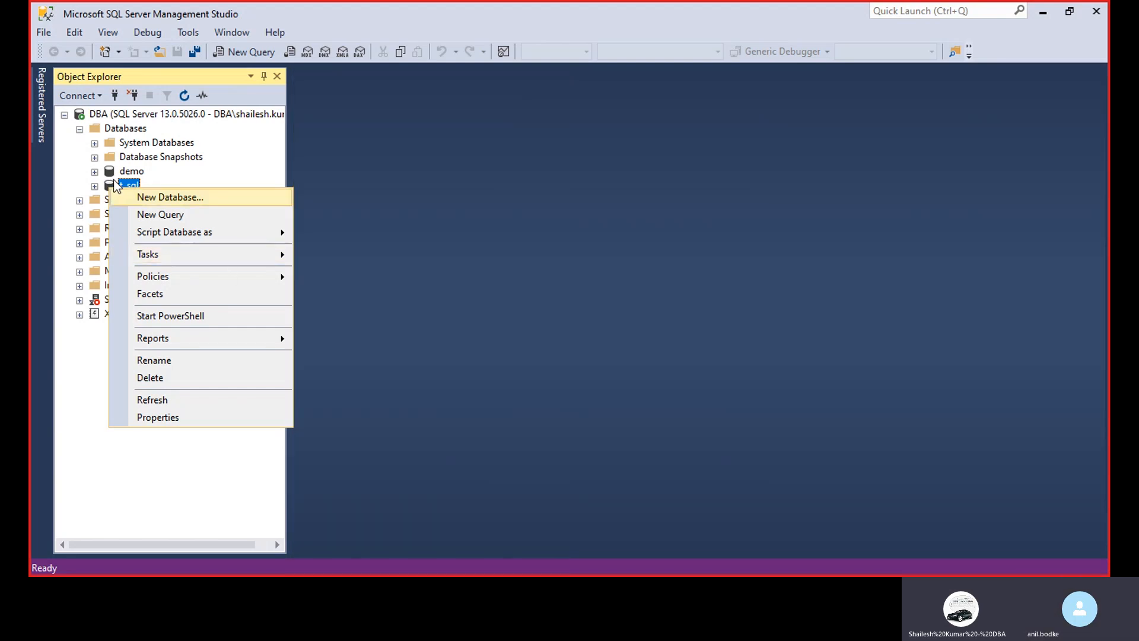
pyautogui.moveTo(172, 259)
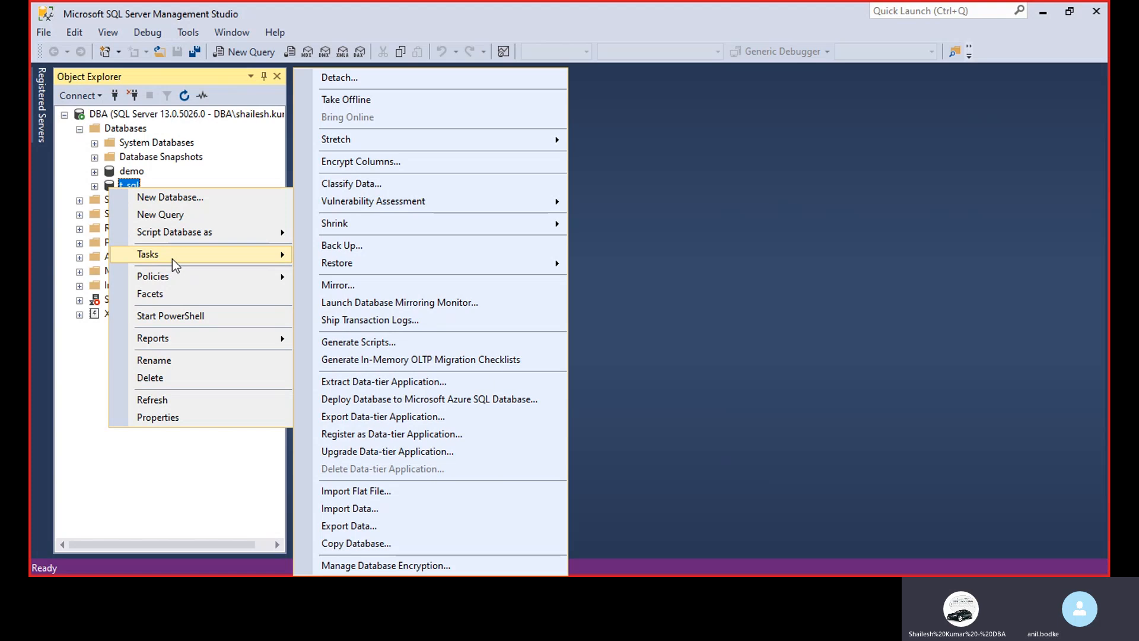
pyautogui.click(341, 247)
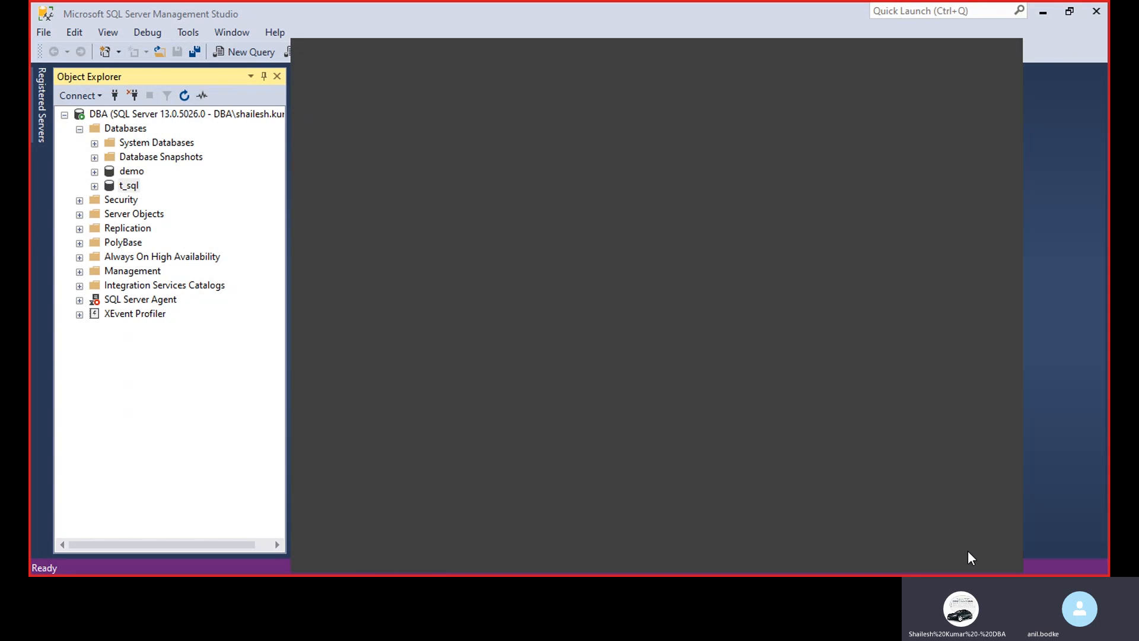
# View the backup options for the demo database
pyautogui.click(130, 173)
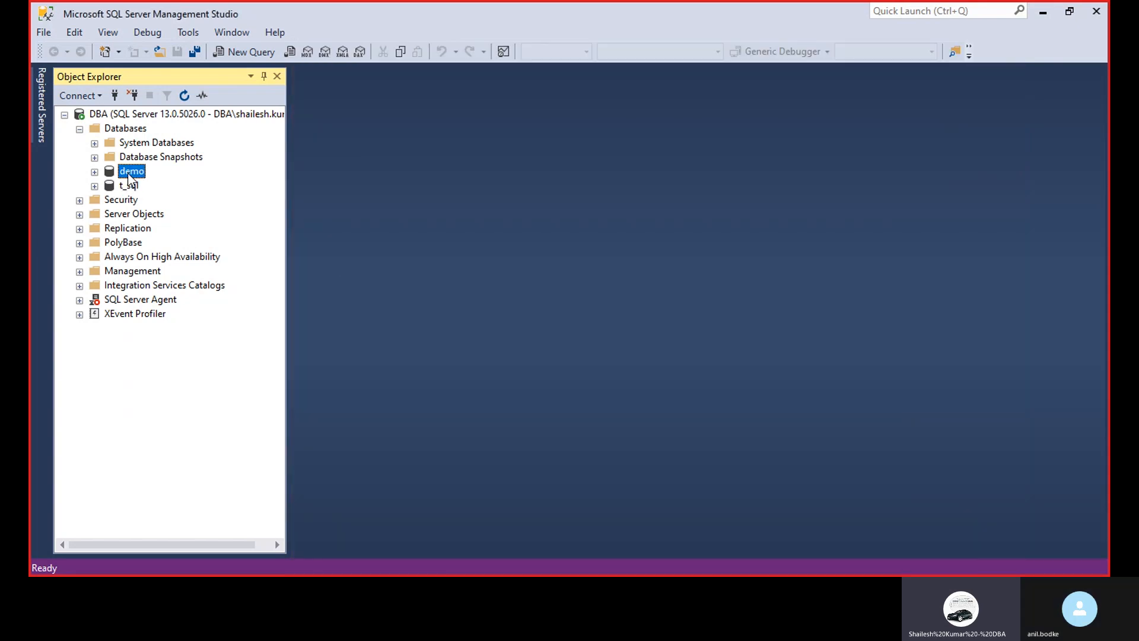
pyautogui.rightClick(129, 173)
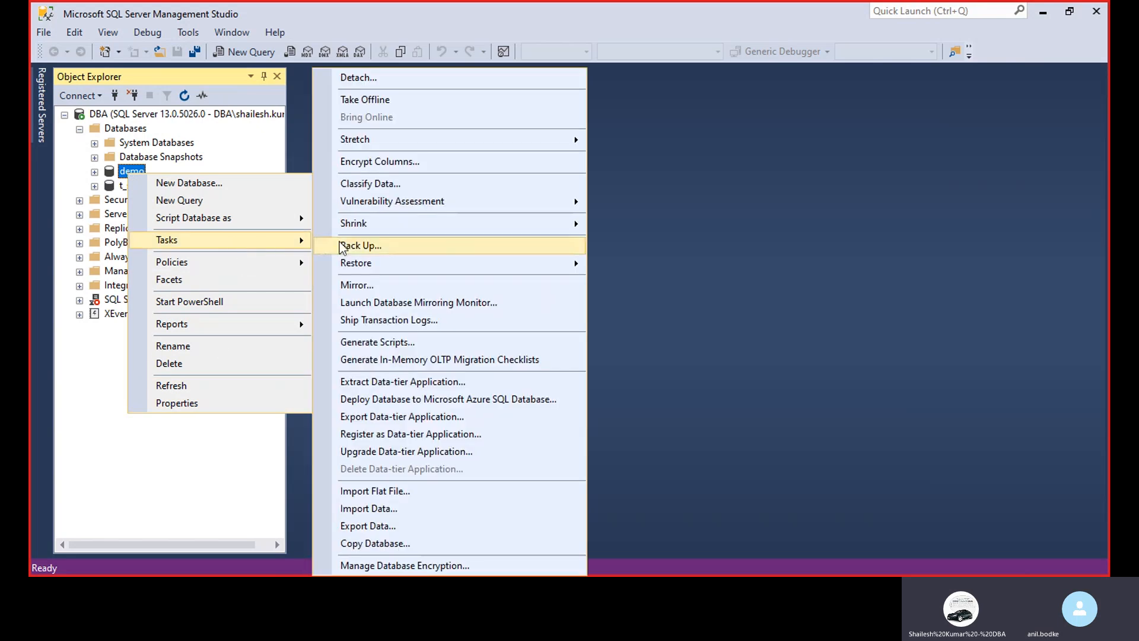
pyautogui.click(373, 243)
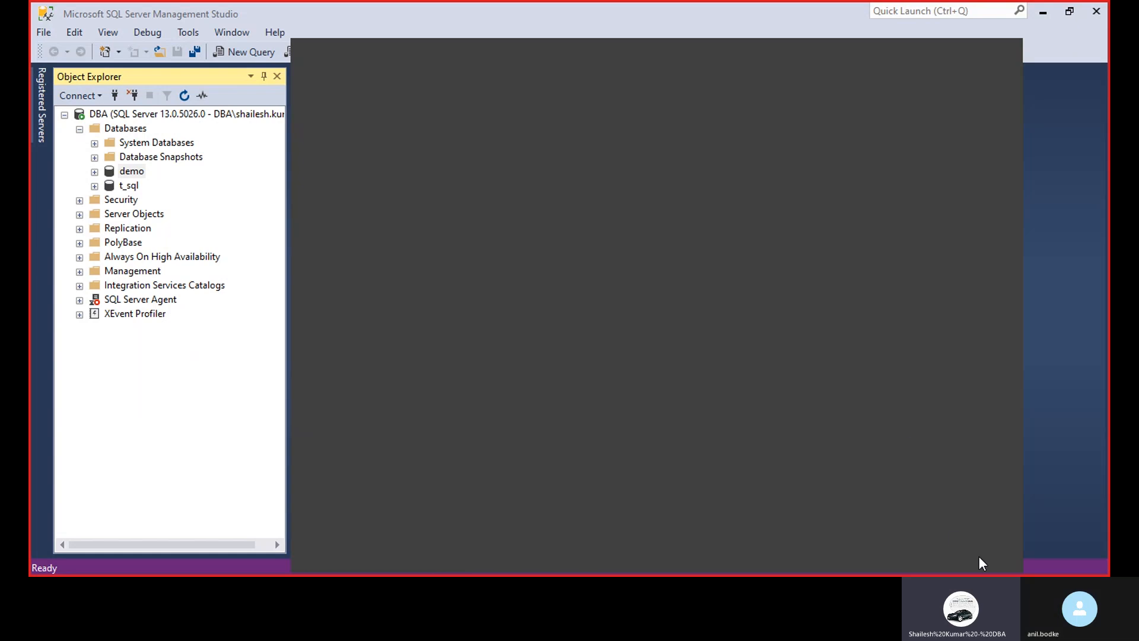
# Expand the system databases and open a new query connected to msdb
pyautogui.click(94, 143)
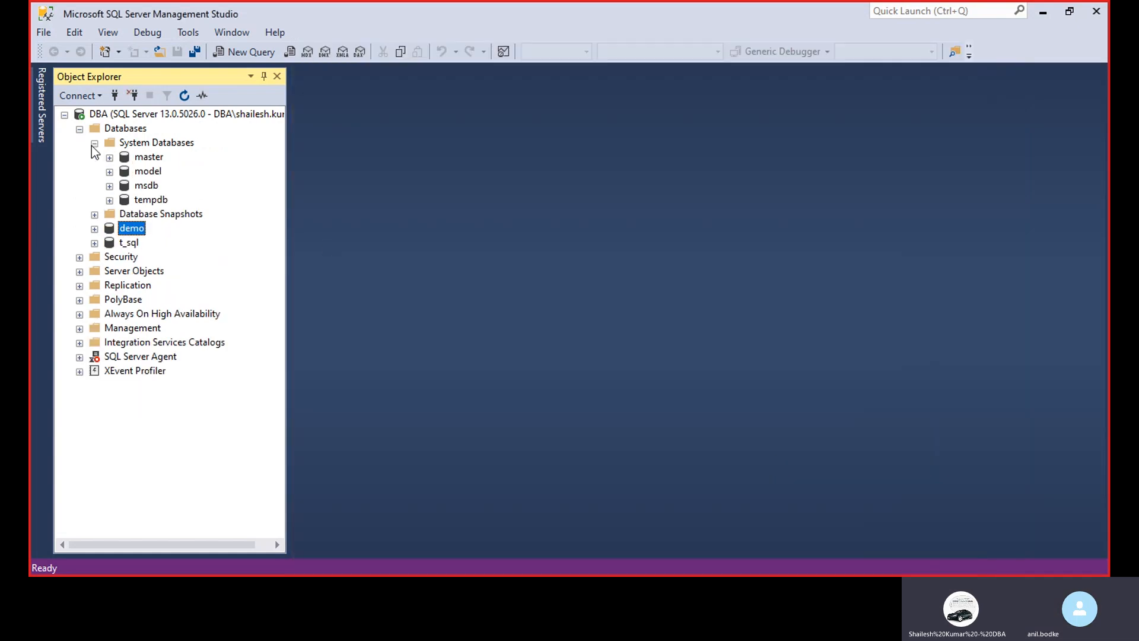
pyautogui.click(144, 186)
pyautogui.rightClick(144, 187)
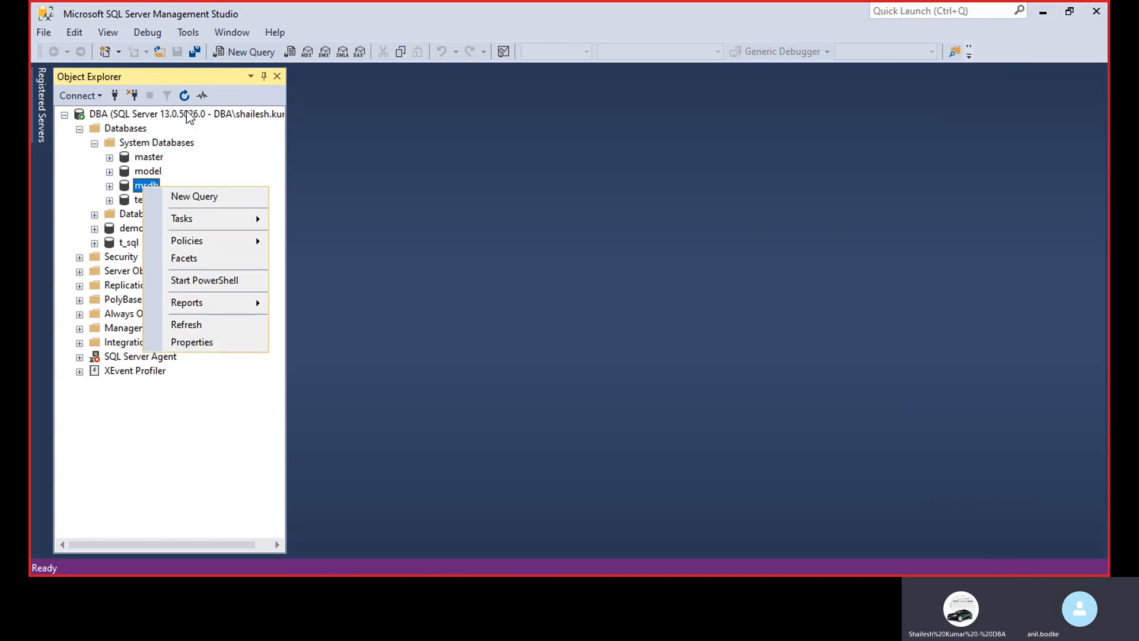
pyautogui.click(251, 53)
pyautogui.click(252, 53)
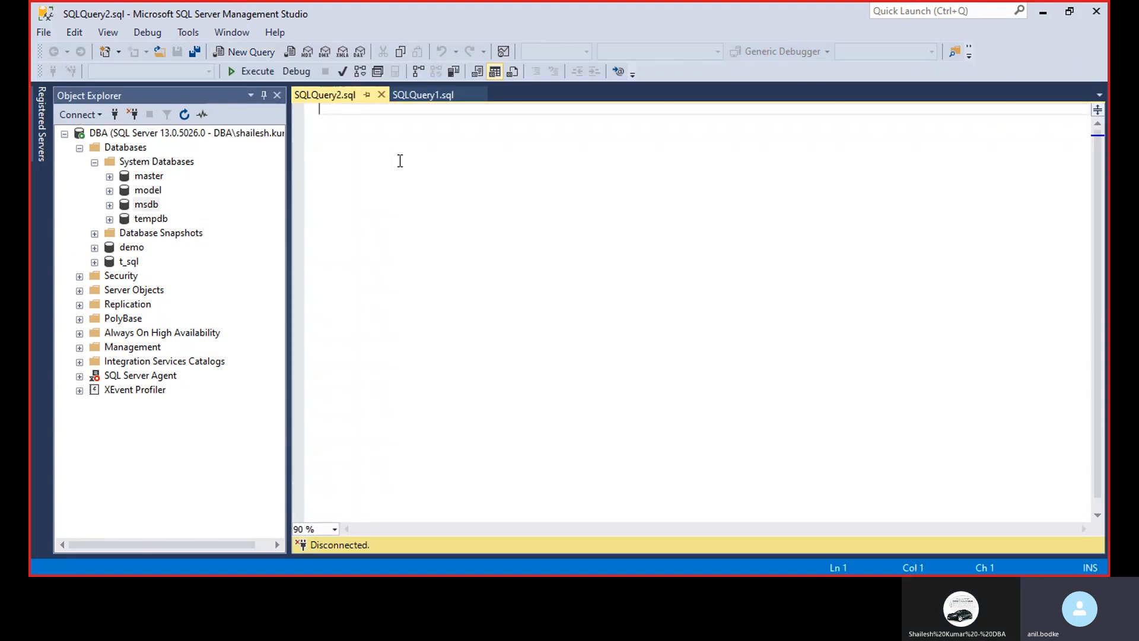
# Write and execute the query sp_helpdb
pyautogui.write('sp_')
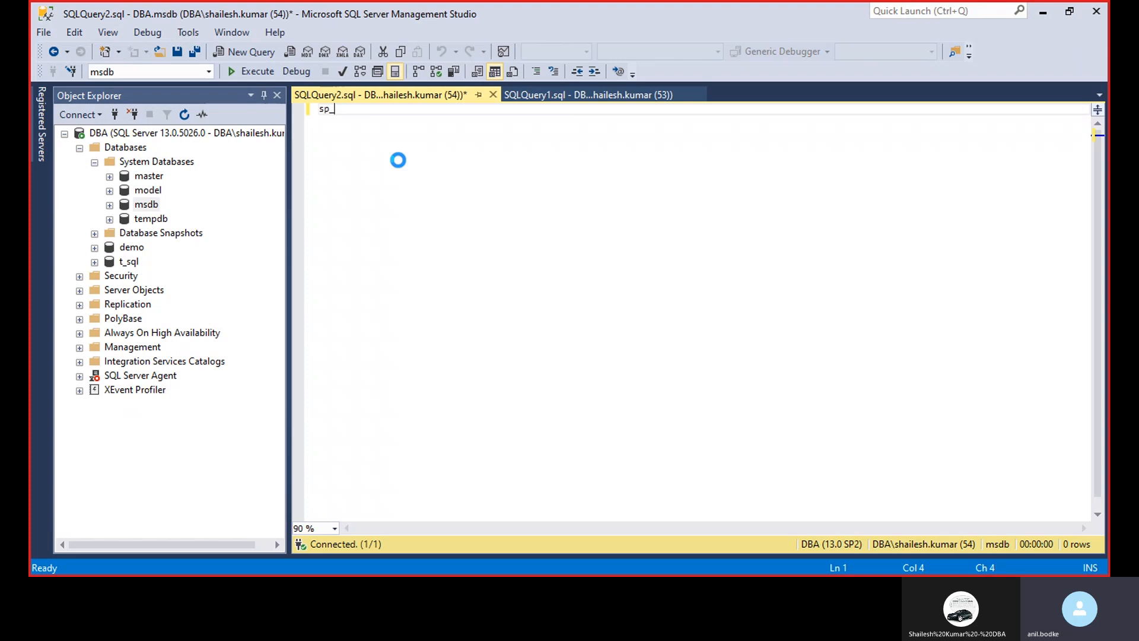
pyautogui.write('st')
pyautogui.press('BackSpace')
pyautogui.press('BackSpace')
pyautogui.press('BackSpace')
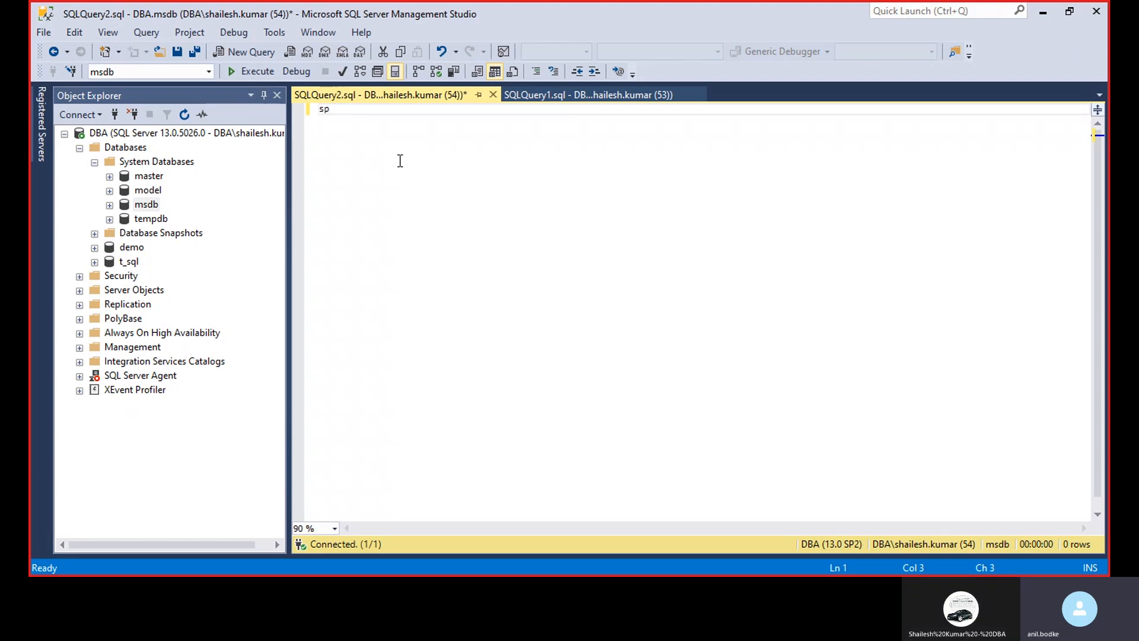
pyautogui.write('_')
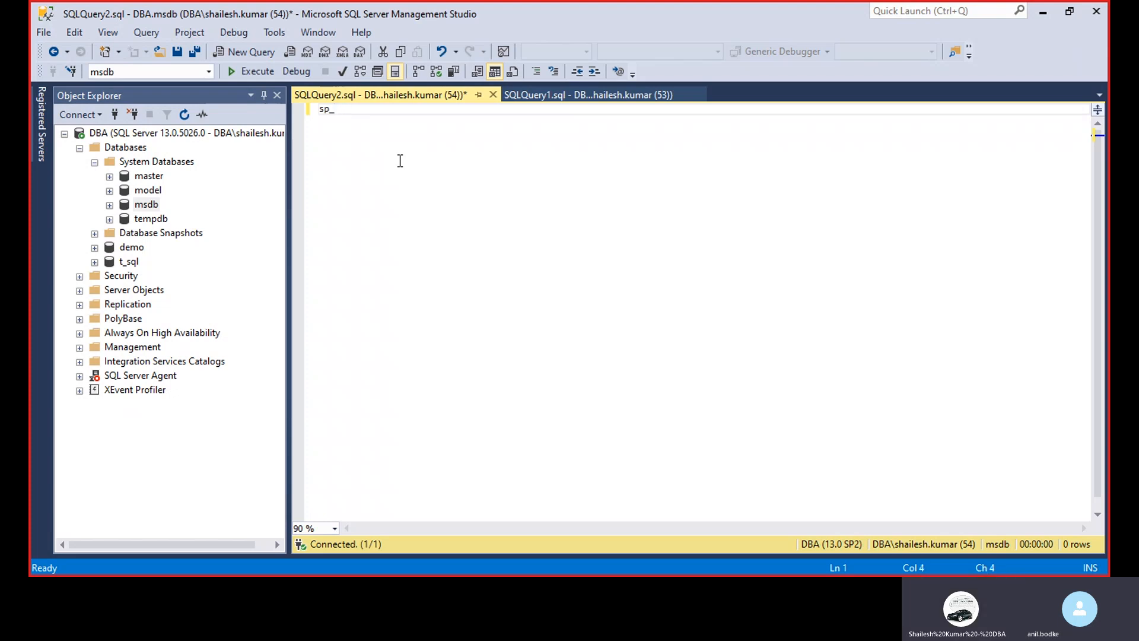
pyautogui.write('helpdb')
pyautogui.click(254, 73)
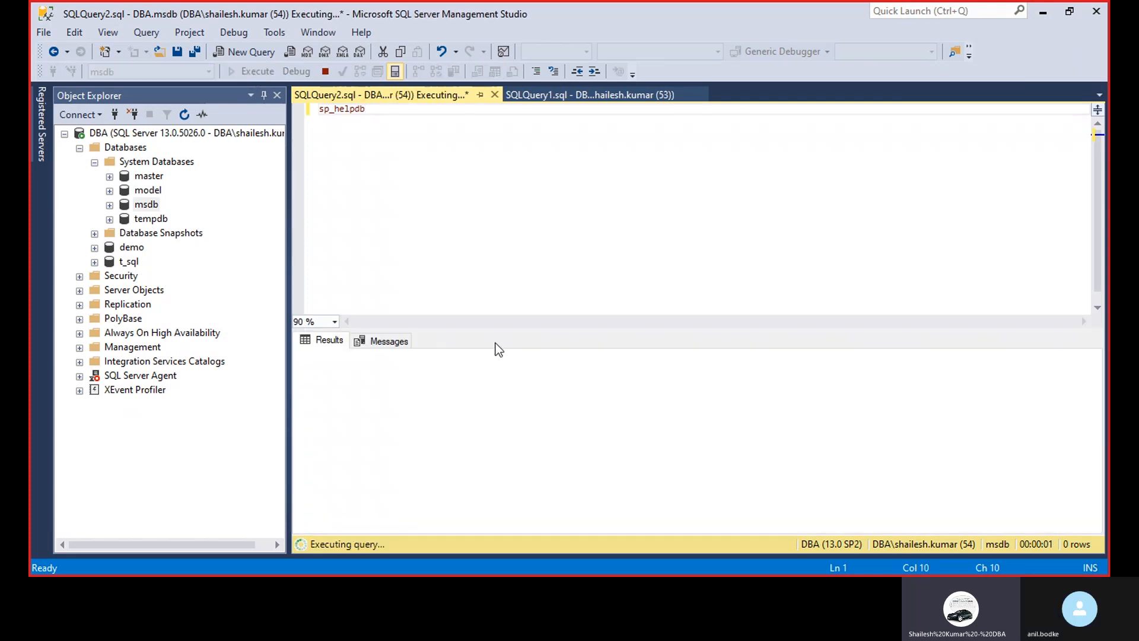
# Enlarge the results area, widen the status column and check the recovery setting of the model database
pyautogui.moveTo(529, 328); pyautogui.dragTo(534, 191)
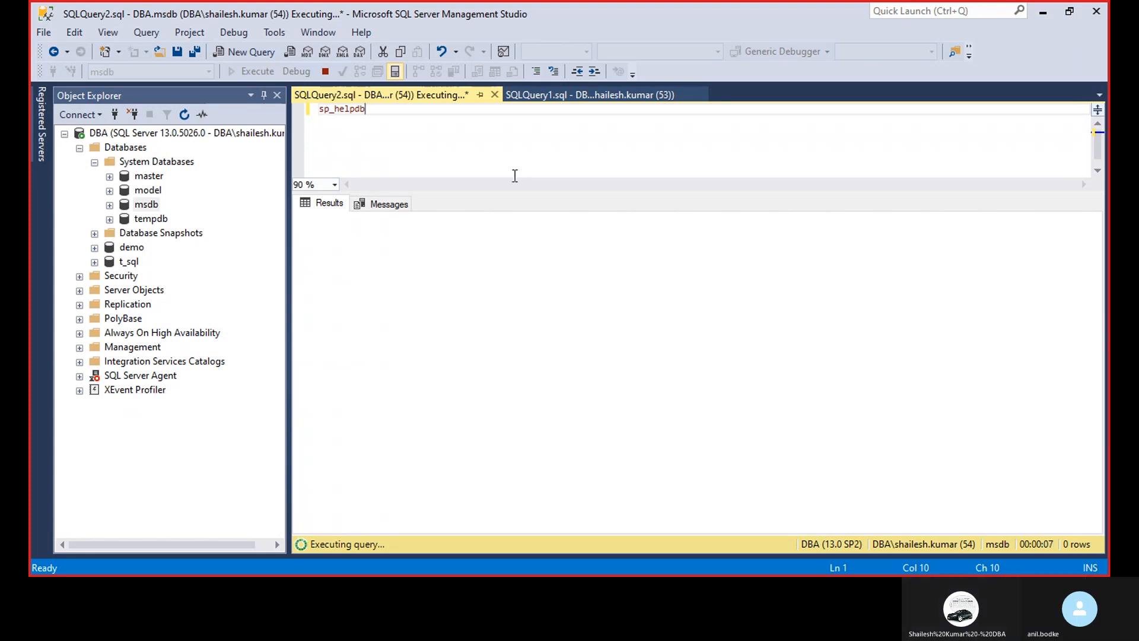
pyautogui.click(389, 204)
pyautogui.click(329, 210)
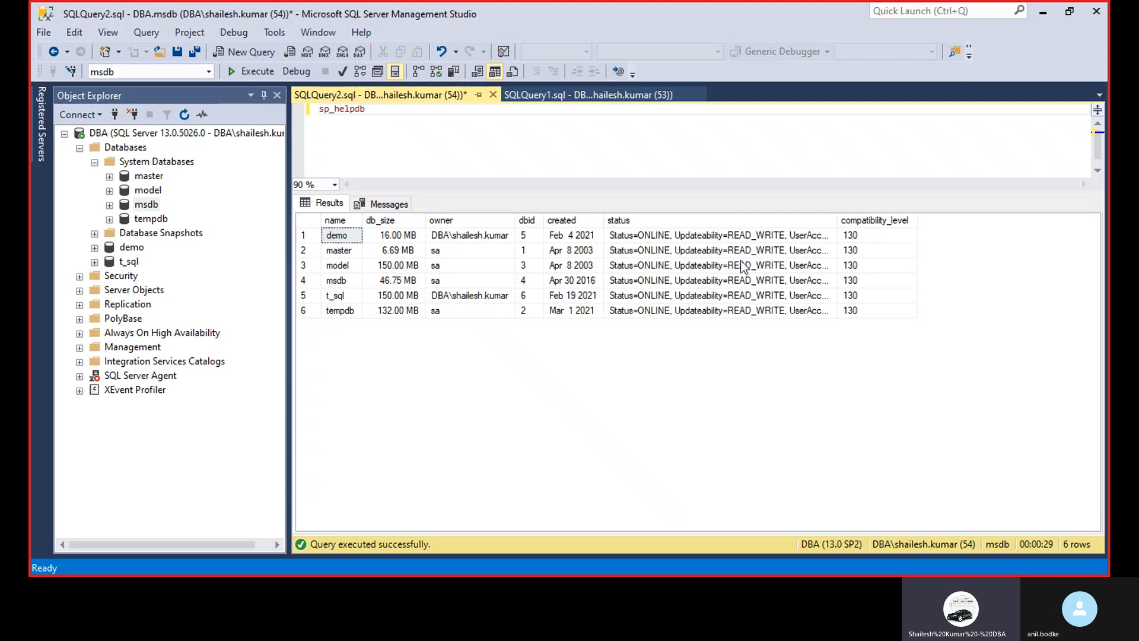
pyautogui.moveTo(836, 220); pyautogui.dragTo(1044, 196)
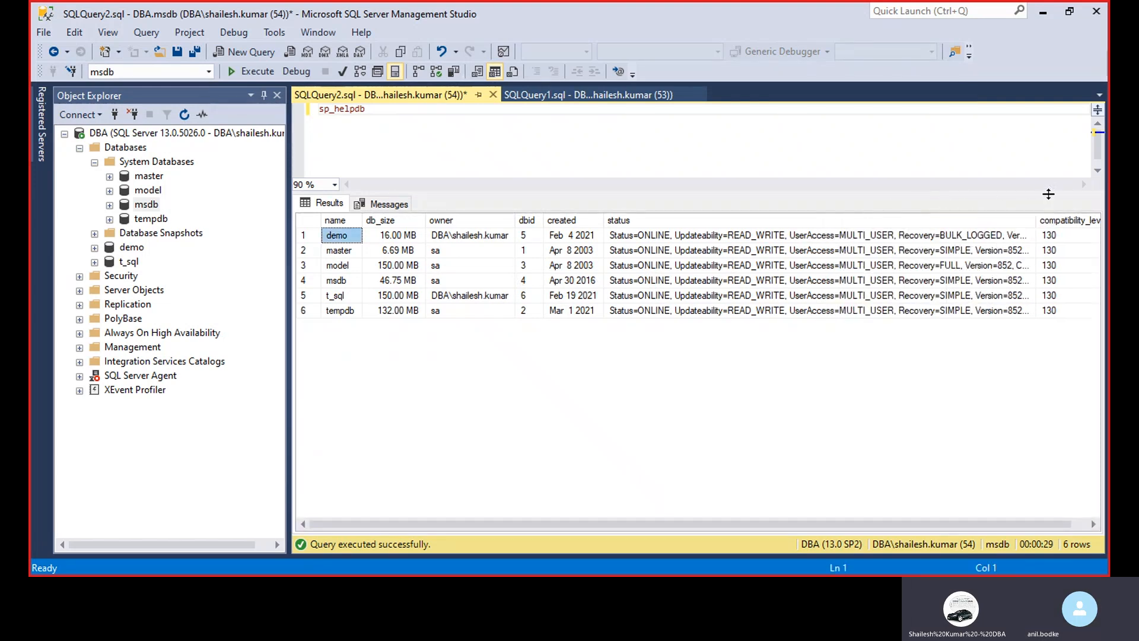
pyautogui.click(343, 267)
pyautogui.click(953, 270)
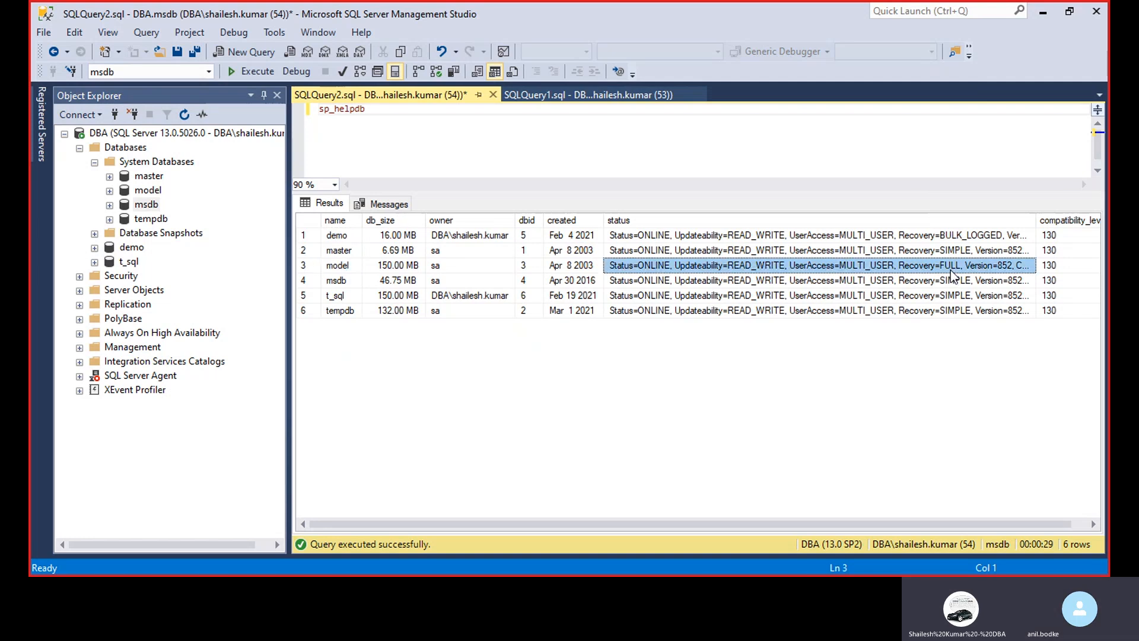
# View the backup options for the model system database and close them
pyautogui.click(122, 191)
pyautogui.rightClick(123, 195)
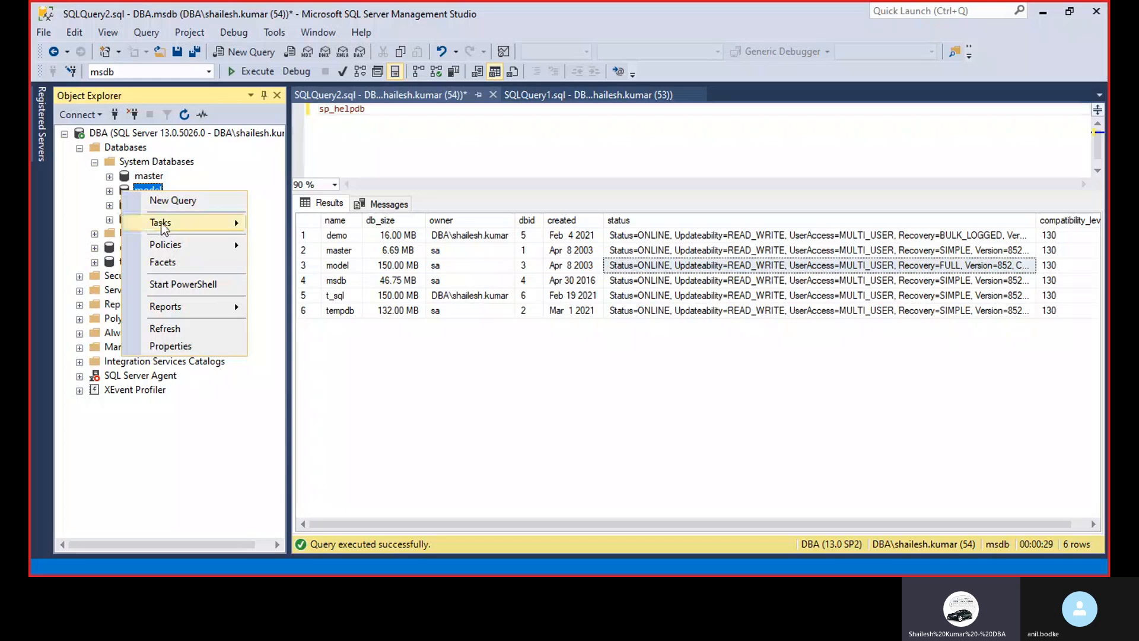
pyautogui.moveTo(164, 225)
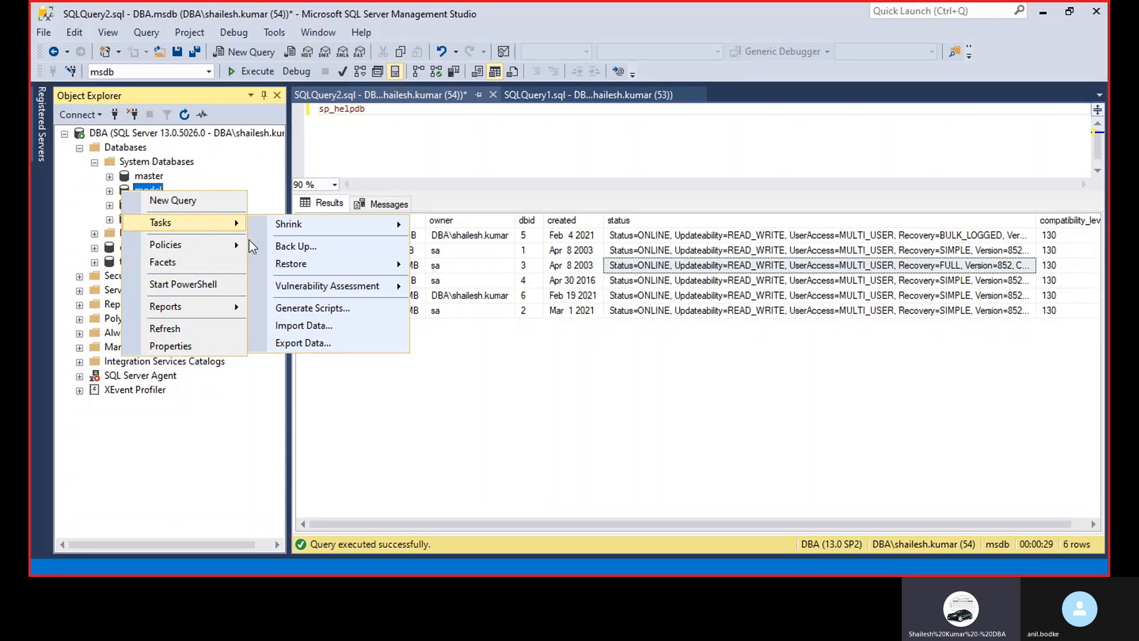
pyautogui.click(311, 246)
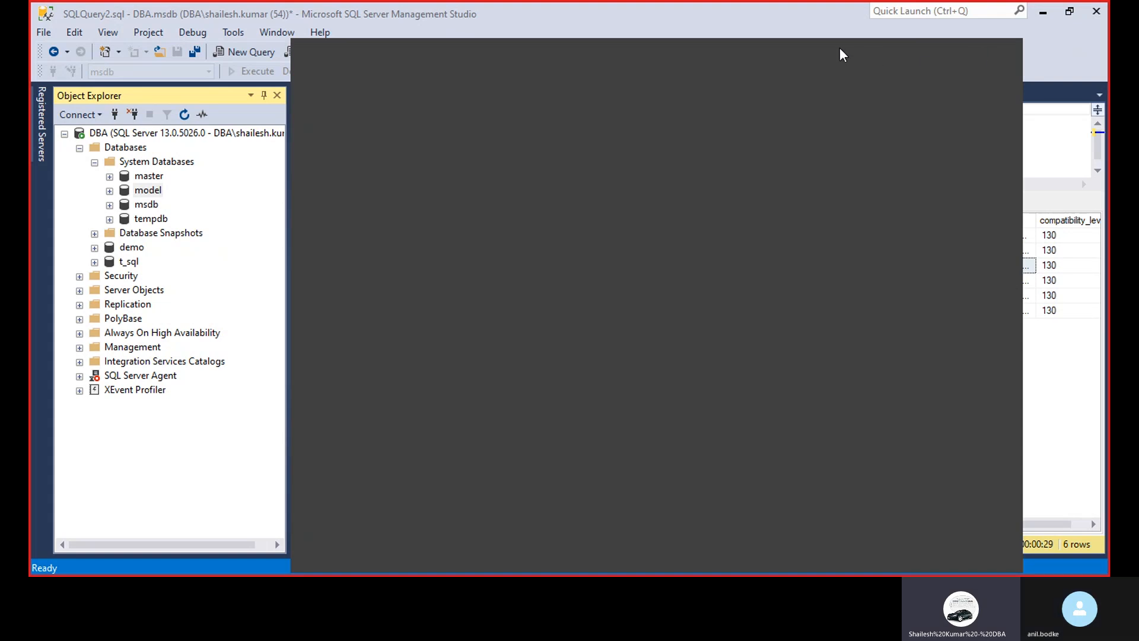
pyautogui.moveTo(840, 49); pyautogui.dragTo(696, 15)
pyautogui.click(855, 17)
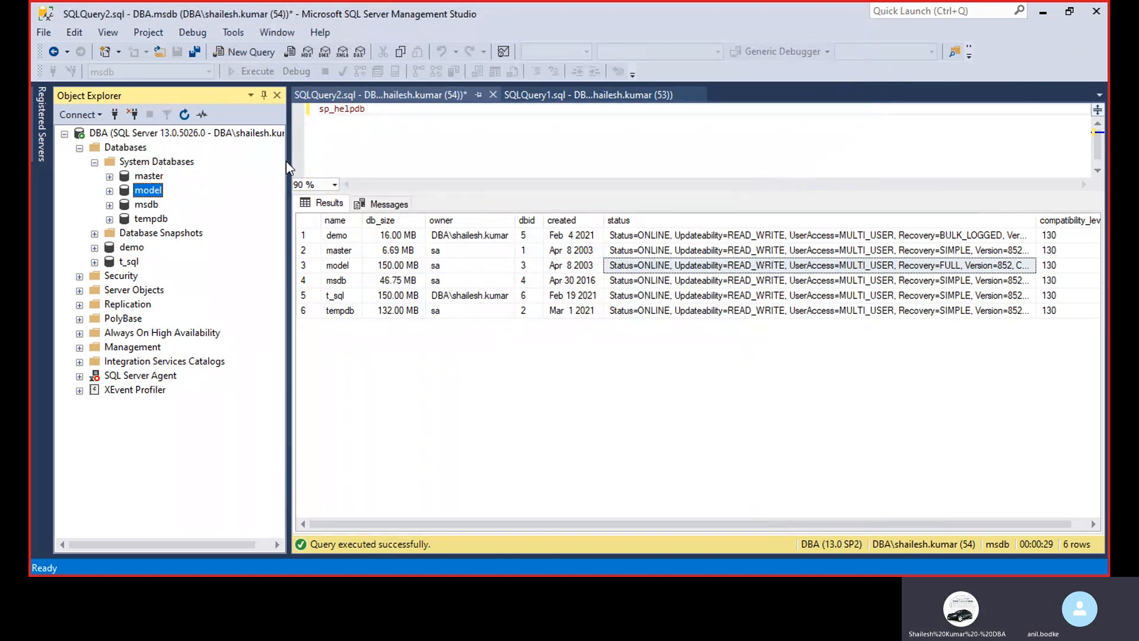
# Narrow the Object Explorer and fit the status column of the query results to its contents
pyautogui.moveTo(289, 161); pyautogui.dragTo(248, 159)
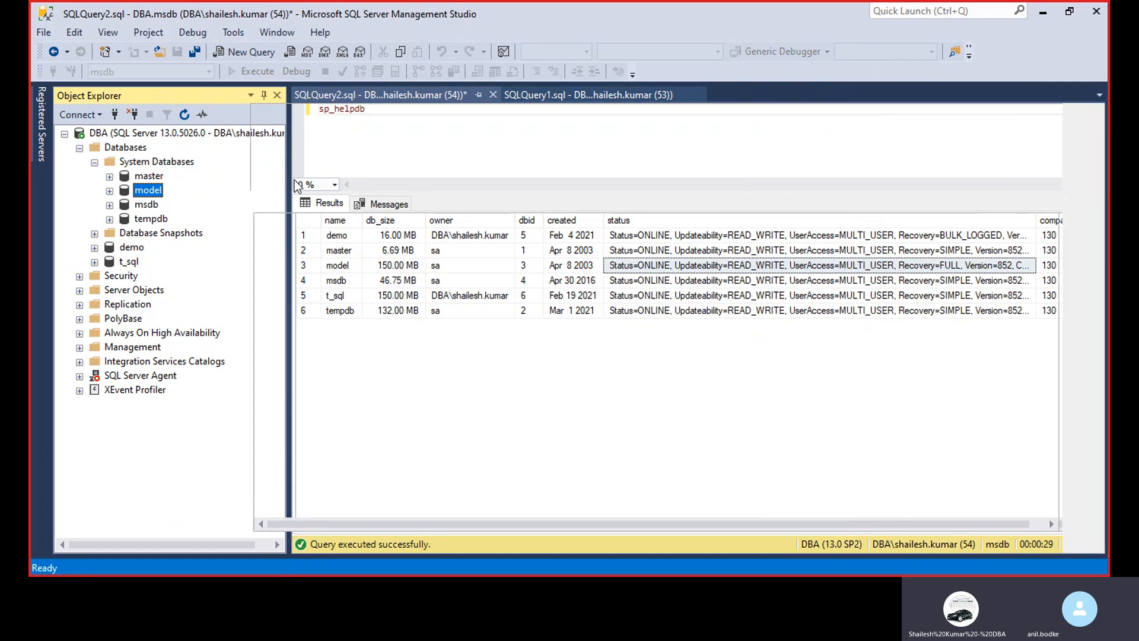
pyautogui.doubleClick(995, 226)
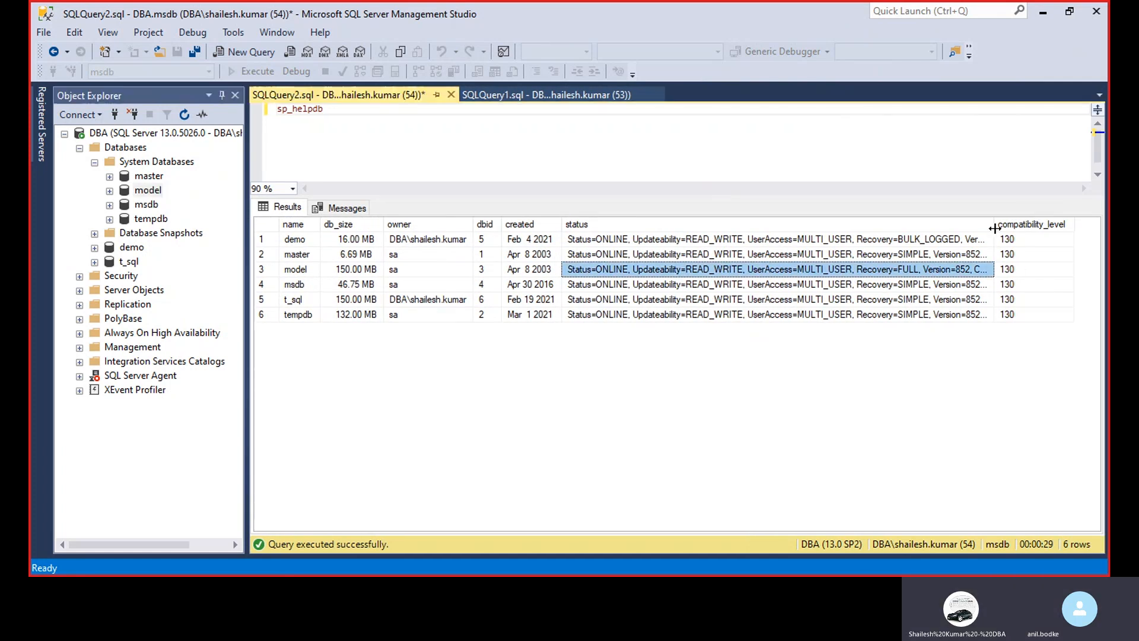
# Examine the tasks available for the master system database
pyautogui.click(94, 162)
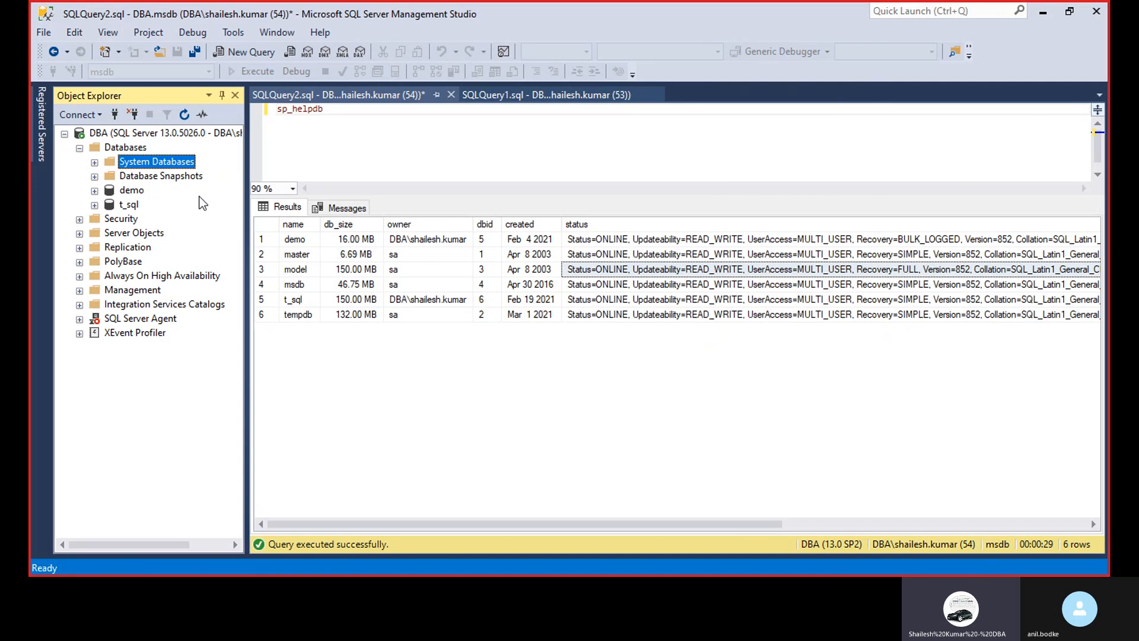
pyautogui.click(94, 162)
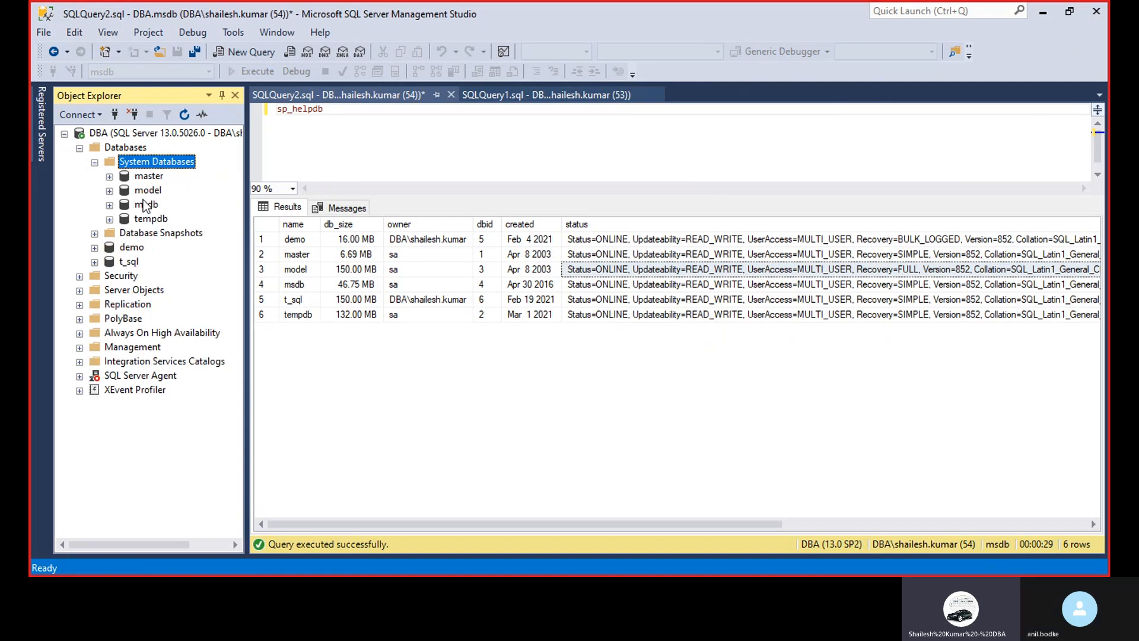
pyautogui.rightClick(131, 176)
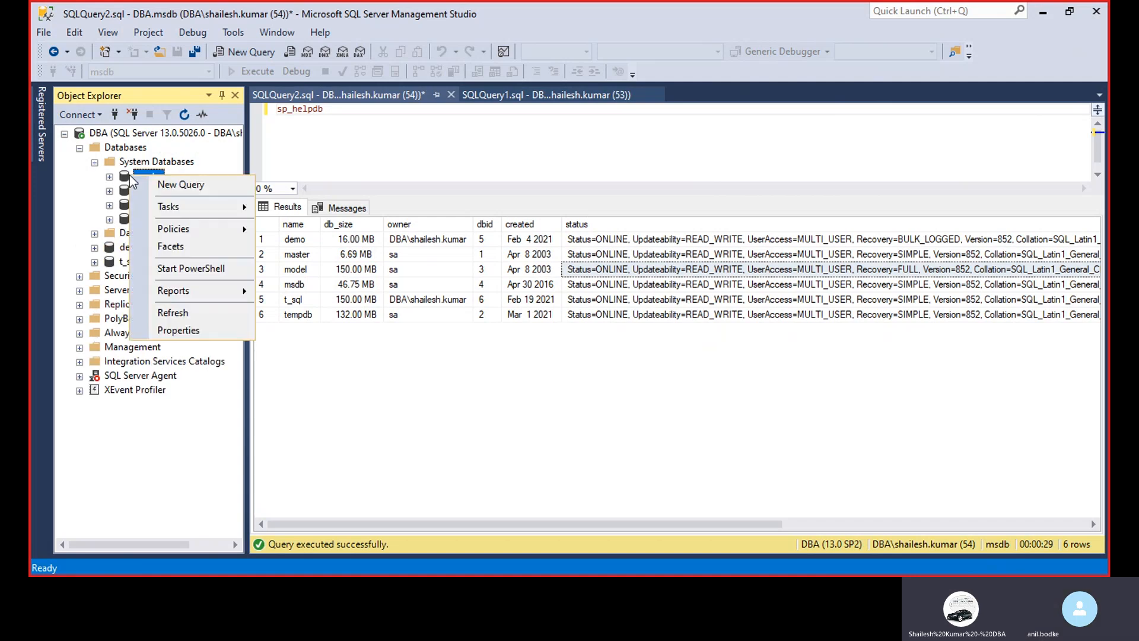
pyautogui.moveTo(224, 214)
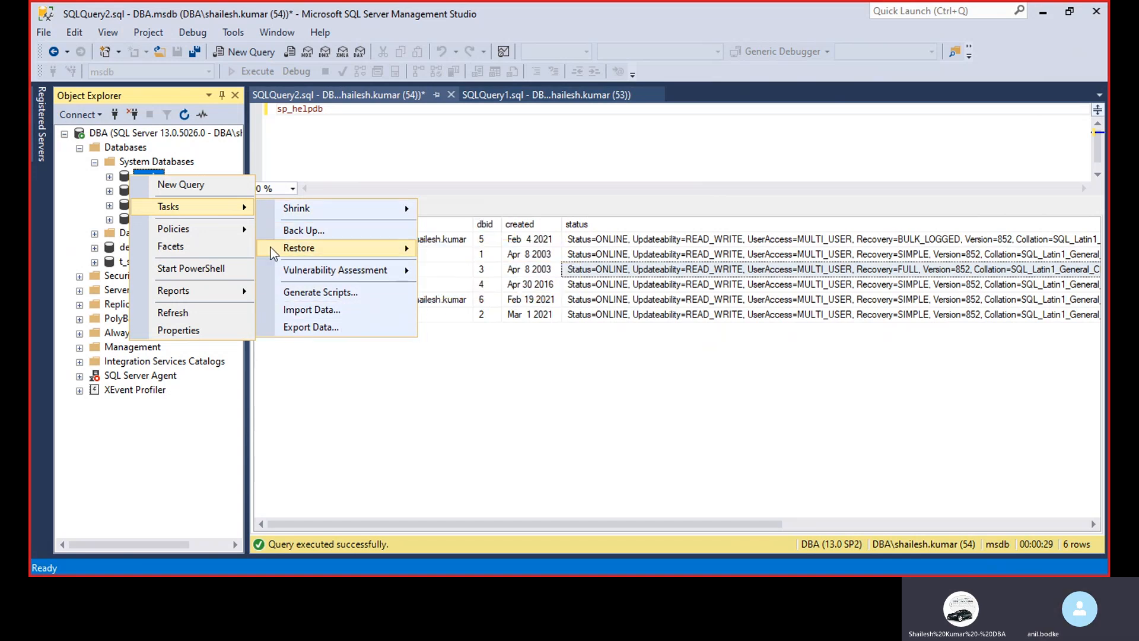
pyautogui.moveTo(169, 205)
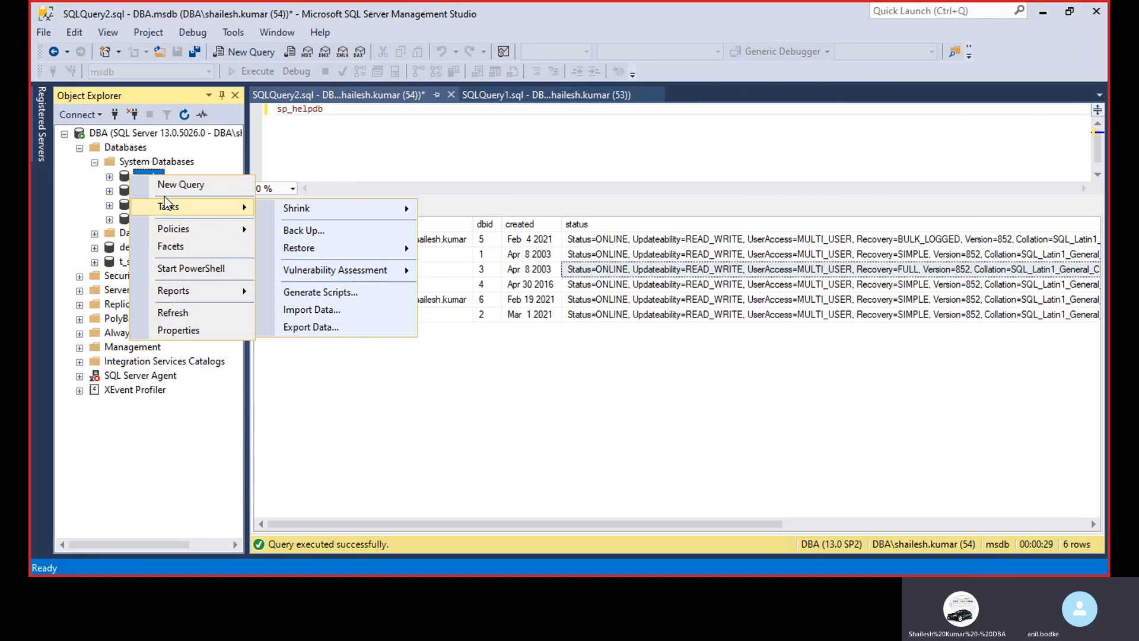
# Examine the tasks available for the demo user database, including backup and restore, and close the list
pyautogui.rightClick(111, 248)
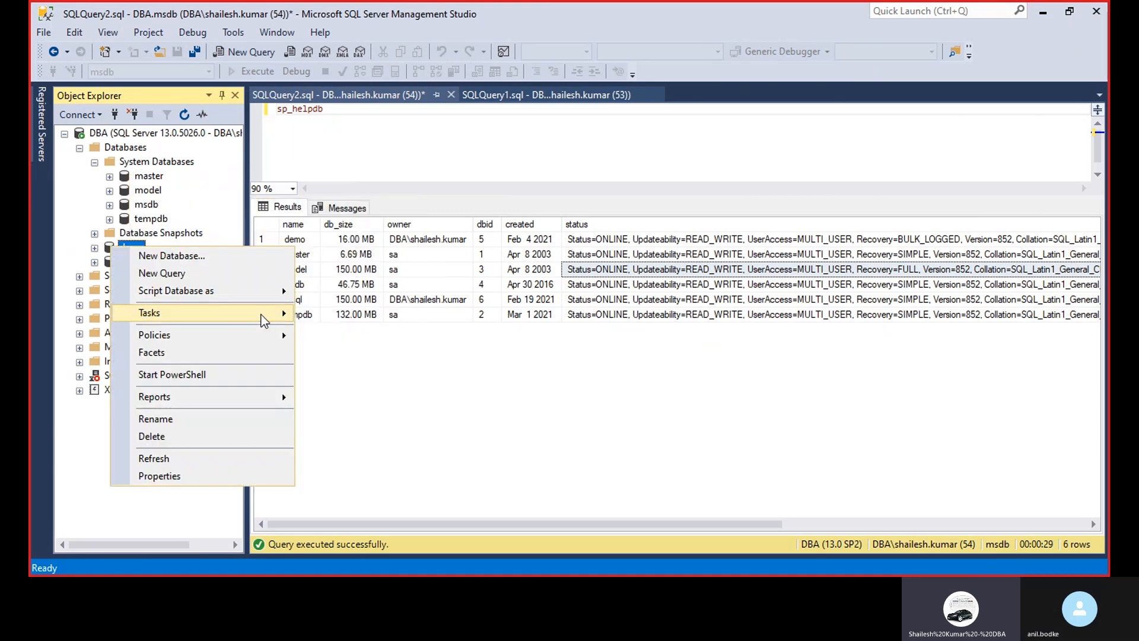
pyautogui.moveTo(261, 314)
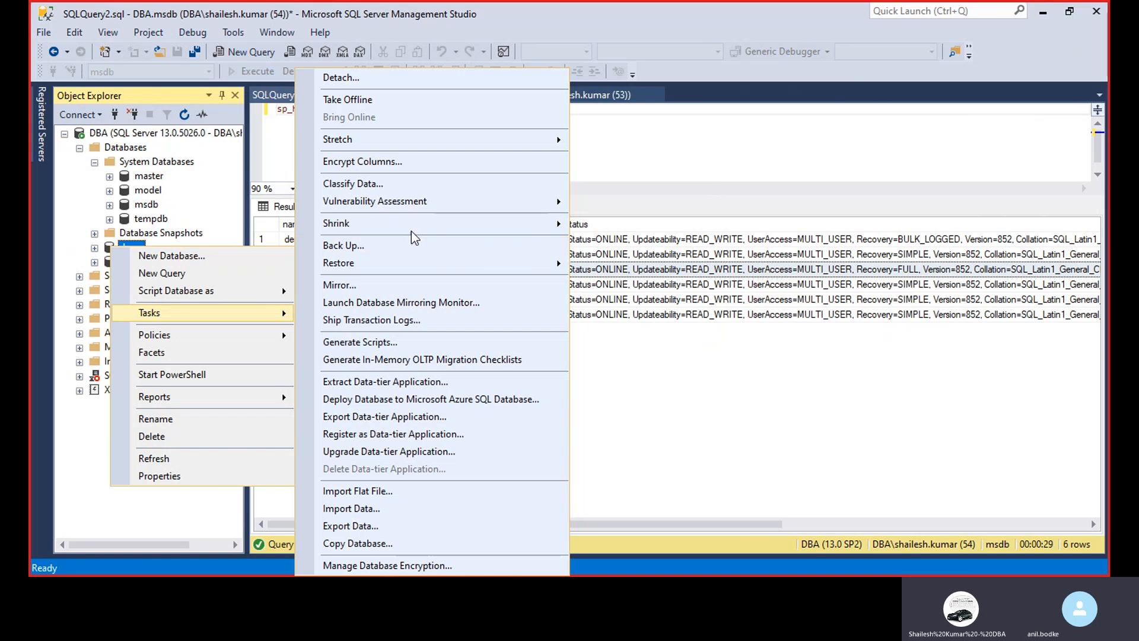
pyautogui.moveTo(414, 231)
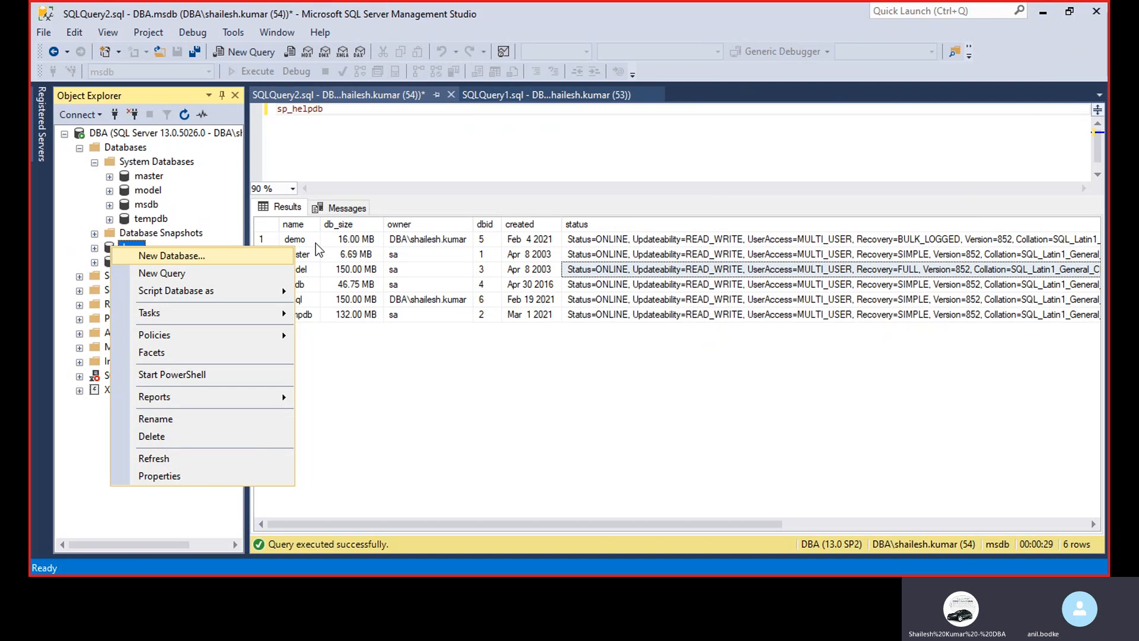
pyautogui.click(349, 152)
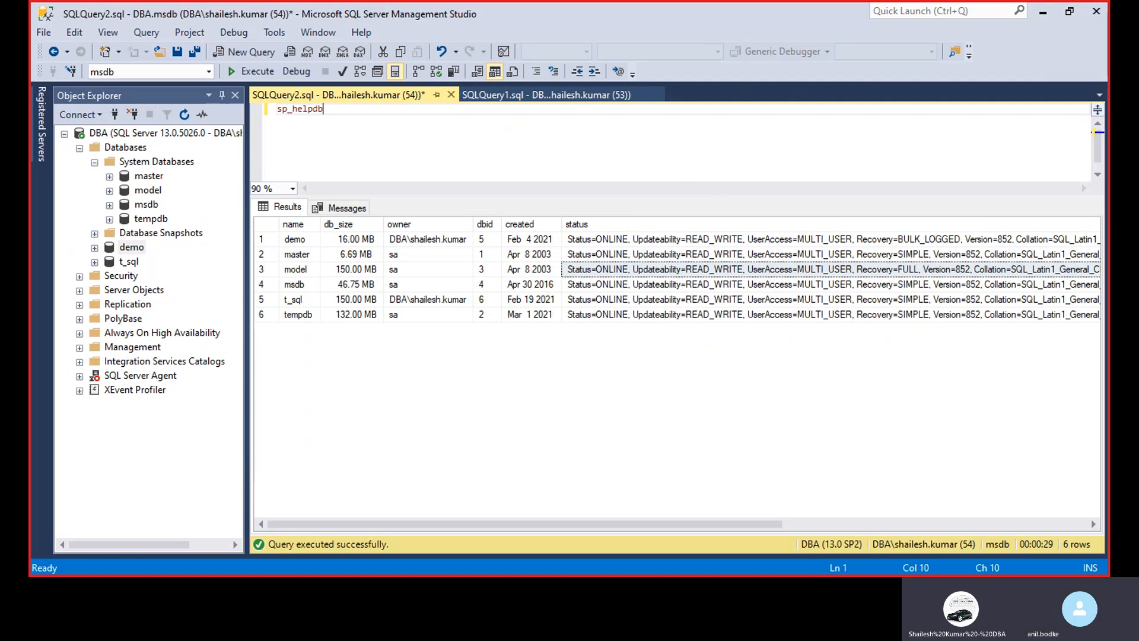
pyautogui.click(451, 412)
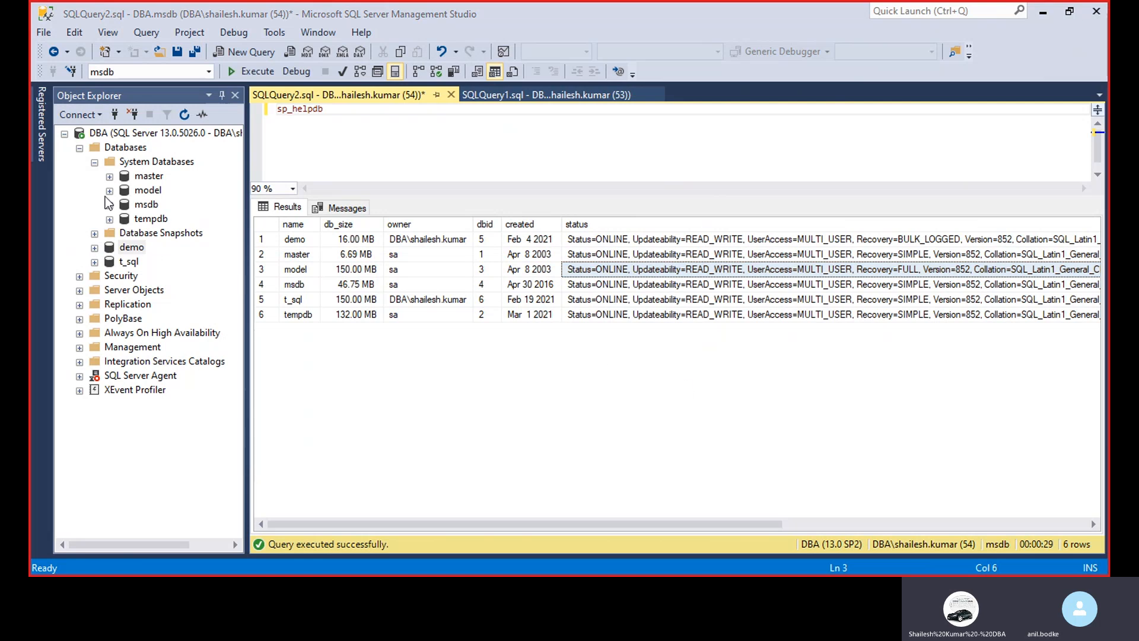
# Collapse the System Databases folder and narrow the Object Explorer, keeping the Databases folder expanded
pyautogui.click(94, 162)
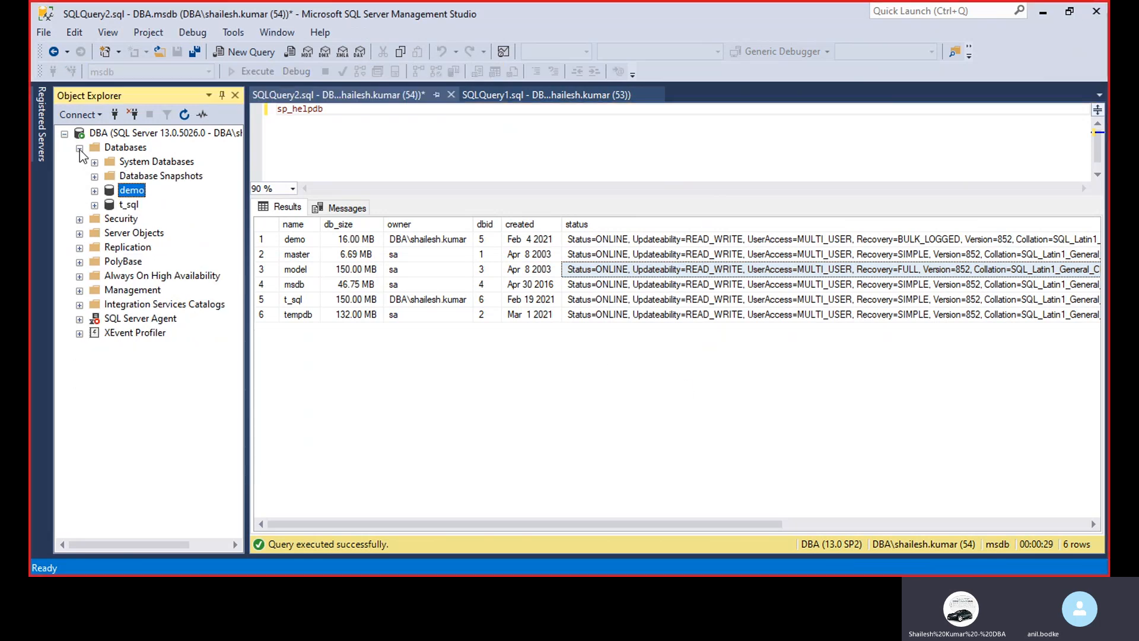
pyautogui.click(79, 149)
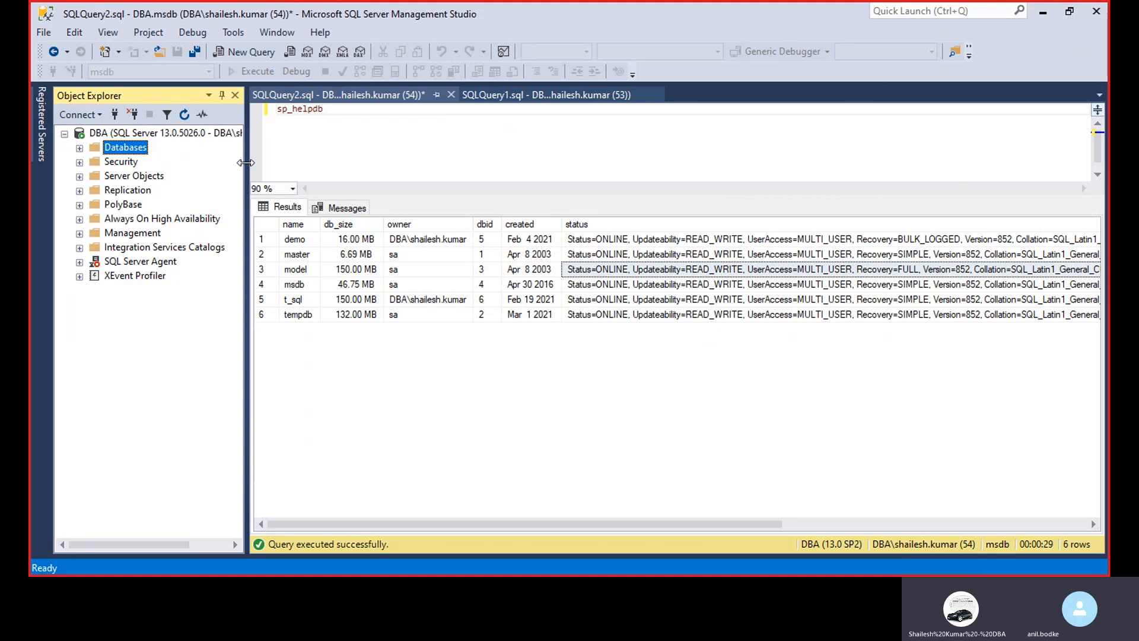
pyautogui.moveTo(245, 162); pyautogui.dragTo(222, 153)
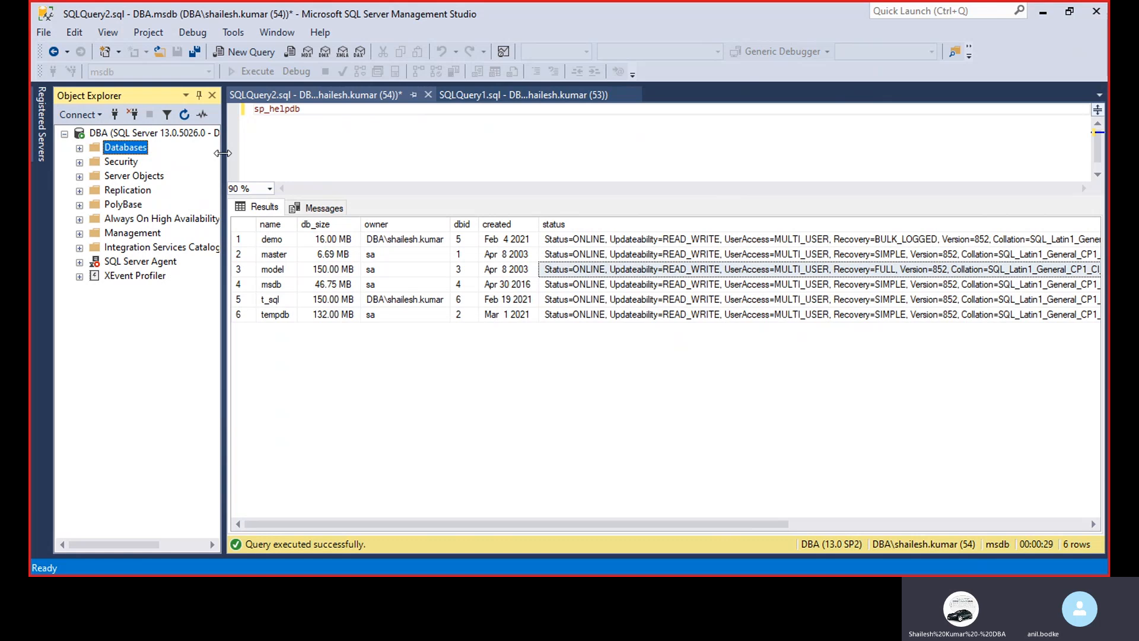
pyautogui.click(79, 148)
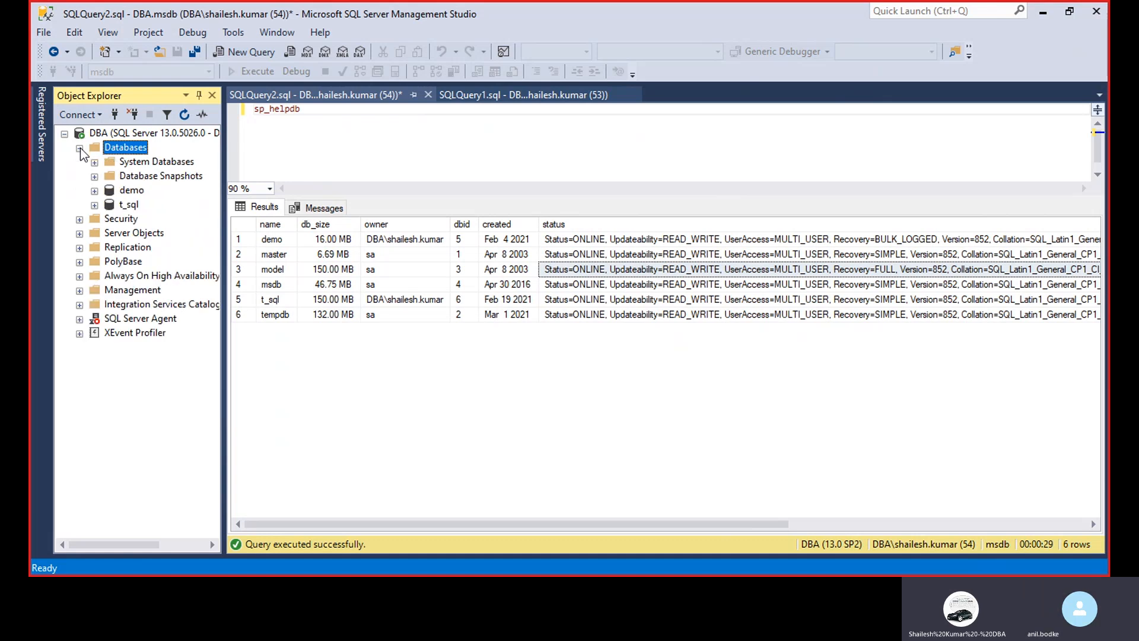